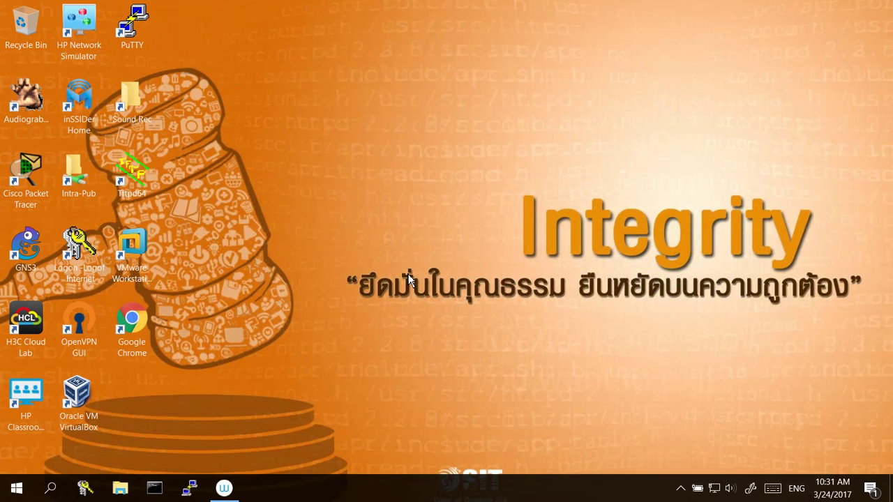
Step: Open the 205_401-DHCP presentation and the 205_Lab401_DHCP document from the recent files in File Explorer
{"action": "left_click", "coordinate": [119, 492]}
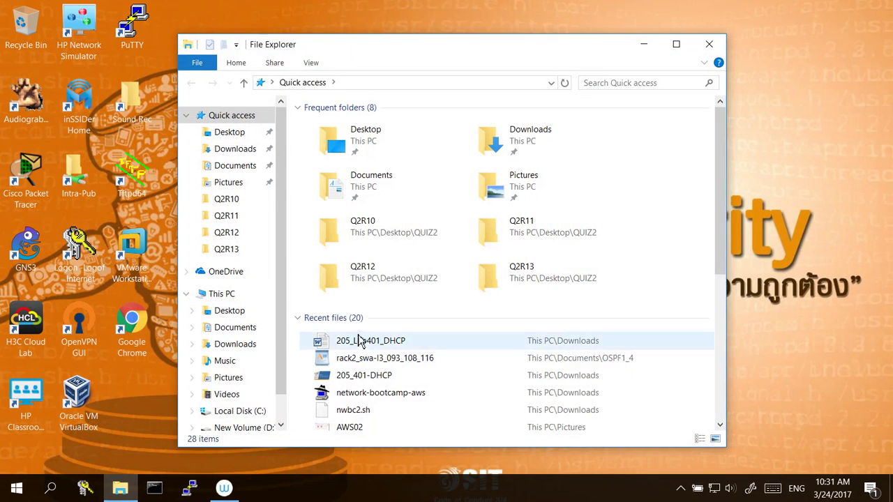
{"action": "left_click", "coordinate": [377, 381]}
{"action": "double_click", "coordinate": [377, 381]}
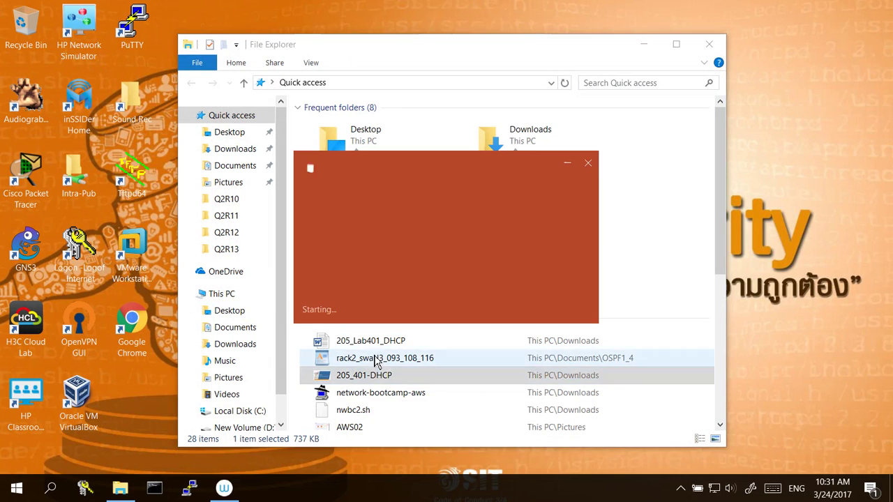
{"action": "double_click", "coordinate": [373, 342]}
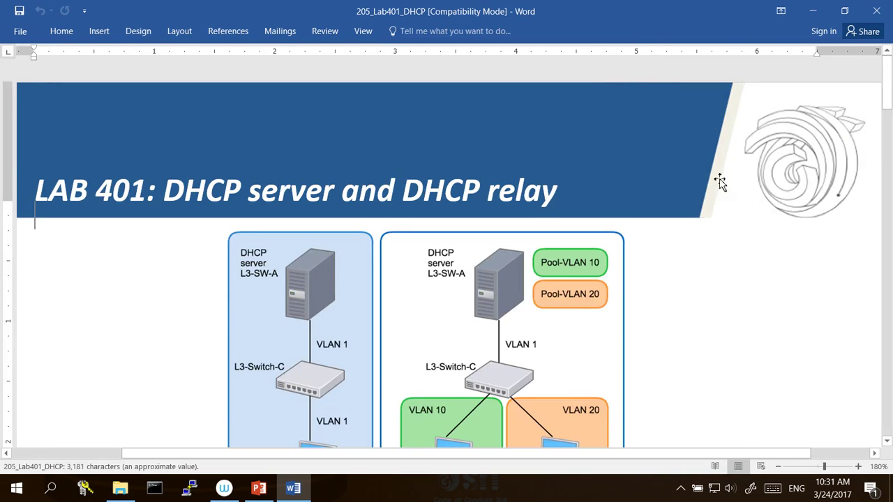
Step: Look over the network diagrams in the lab document and the opening slides of the DHCP presentation
{"action": "scroll", "coordinate": [721, 185], "scroll_direction": "down", "scroll_amount": 3}
{"action": "scroll", "coordinate": [722, 188], "scroll_direction": "up", "scroll_amount": 1}
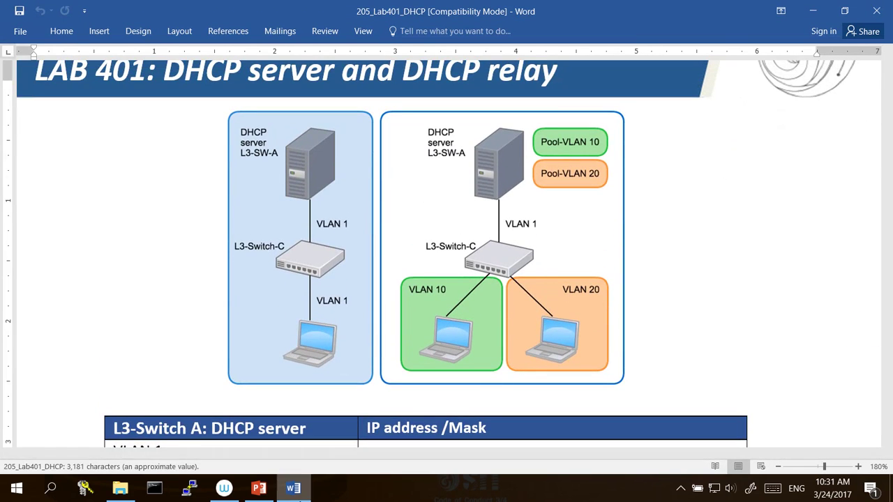
{"action": "left_click", "coordinate": [258, 488]}
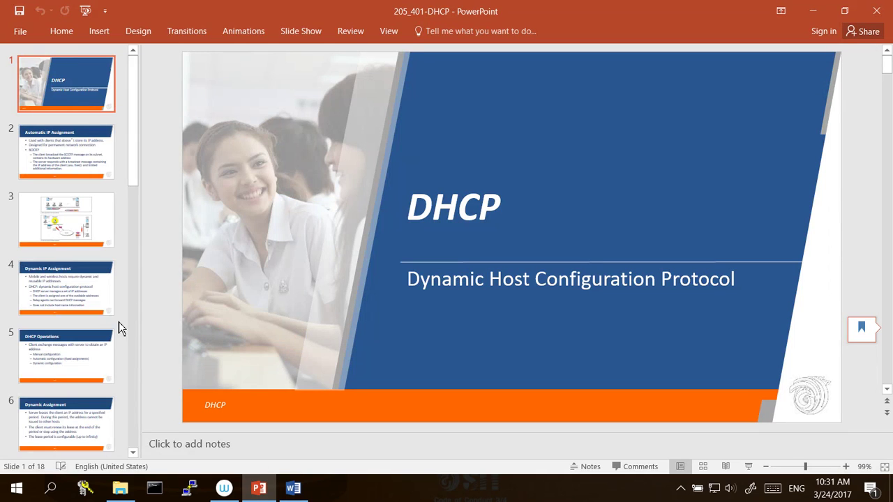
{"action": "scroll", "coordinate": [118, 321], "scroll_direction": "down", "scroll_amount": 5}
{"action": "scroll", "coordinate": [119, 336], "scroll_direction": "up", "scroll_amount": 4}
{"action": "scroll", "coordinate": [119, 336], "scroll_direction": "up", "scroll_amount": 1}
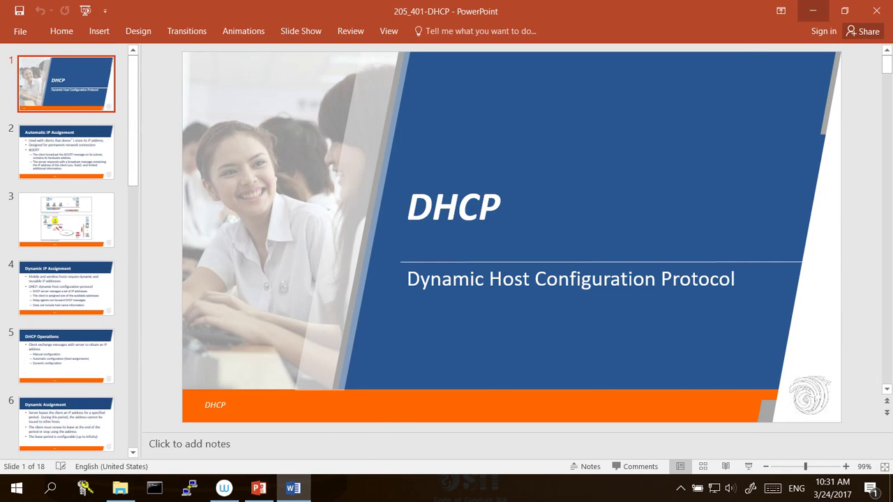
Step: Clear the desktop by minimising the Wacom Desktop Center, the lab document and File Explorer
{"action": "left_click", "coordinate": [293, 488]}
{"action": "left_click", "coordinate": [224, 490]}
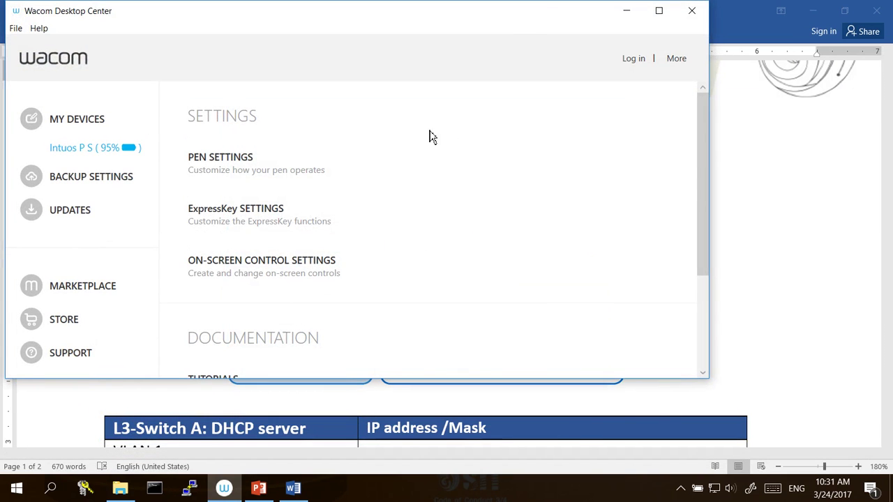
{"action": "left_click", "coordinate": [626, 11]}
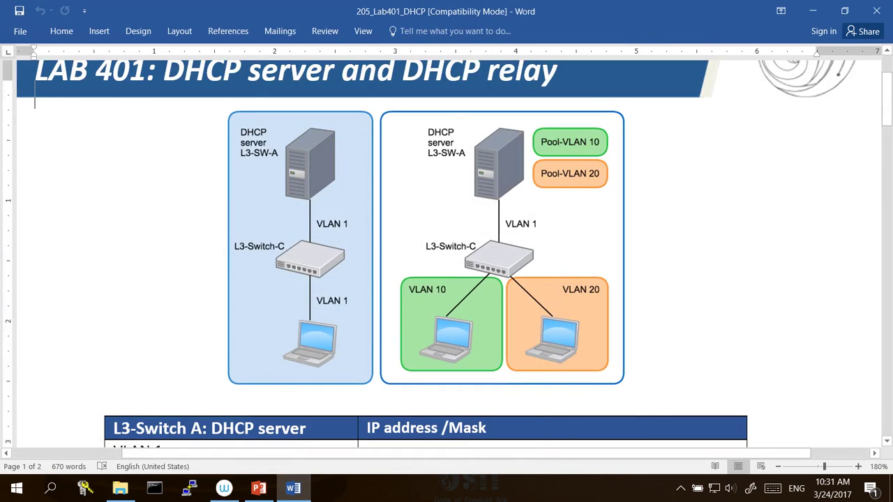
{"action": "left_click", "coordinate": [815, 10]}
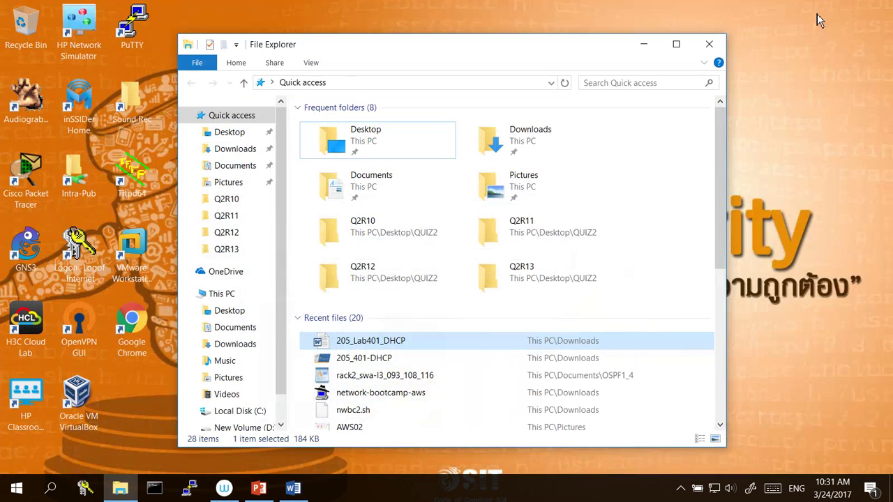
{"action": "left_click", "coordinate": [644, 44]}
Step: Check the Wacom tablet's ExpressKey settings and the functions available for the key assigned to Click, then minimise both Wacom windows
{"action": "left_click", "coordinate": [224, 489]}
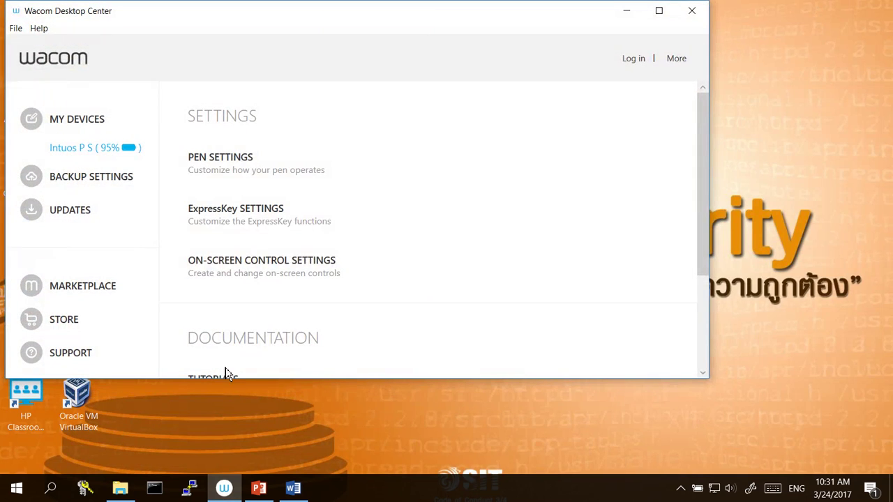
{"action": "left_click", "coordinate": [230, 211]}
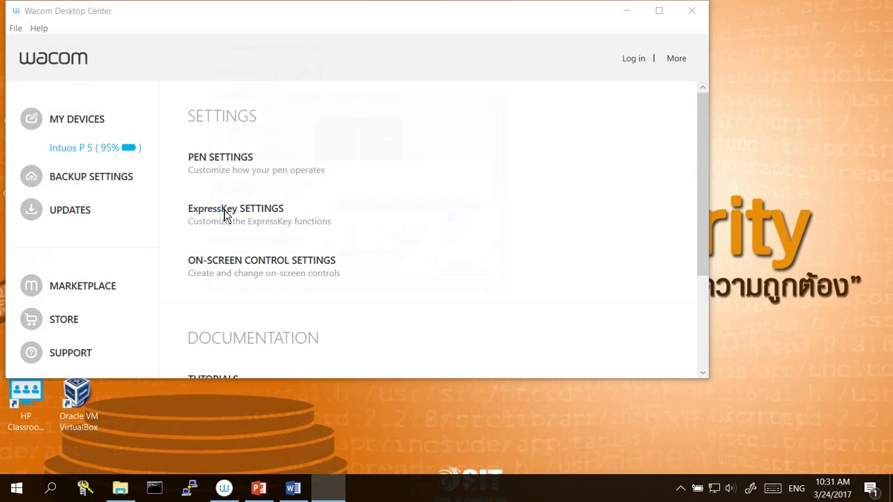
{"action": "left_click", "coordinate": [441, 155]}
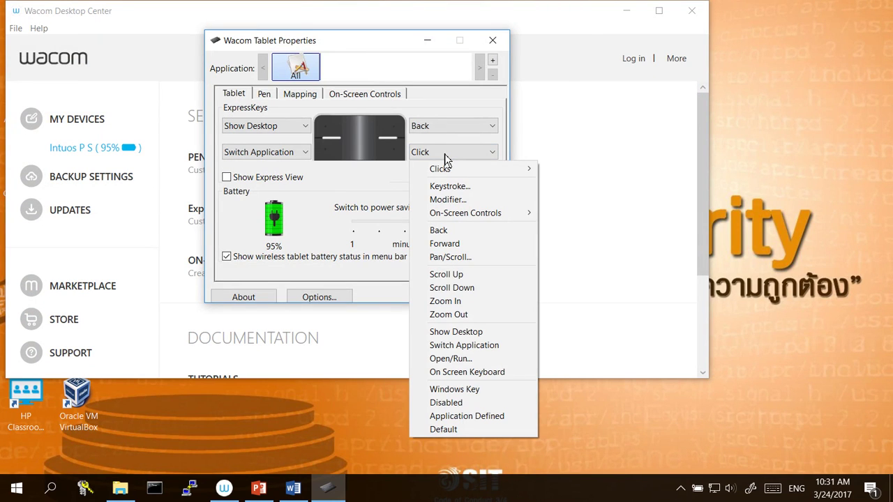
{"action": "left_click", "coordinate": [674, 137]}
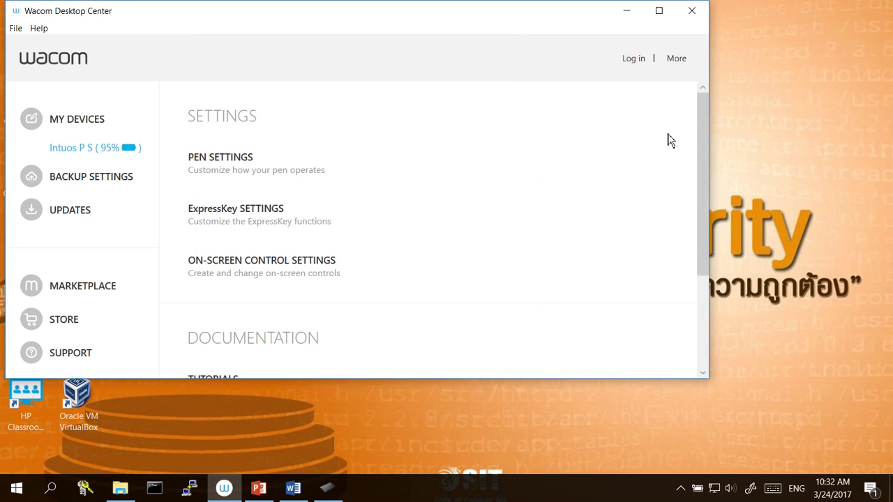
{"action": "left_click", "coordinate": [630, 11]}
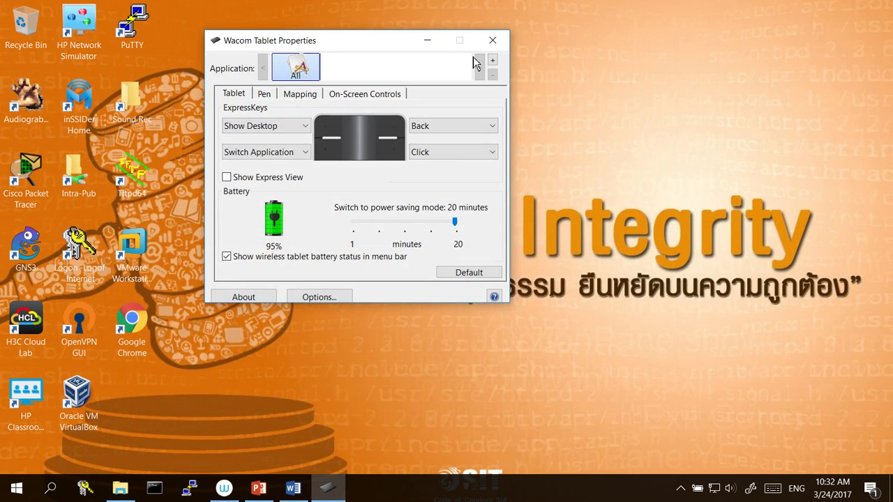
{"action": "left_click", "coordinate": [425, 42]}
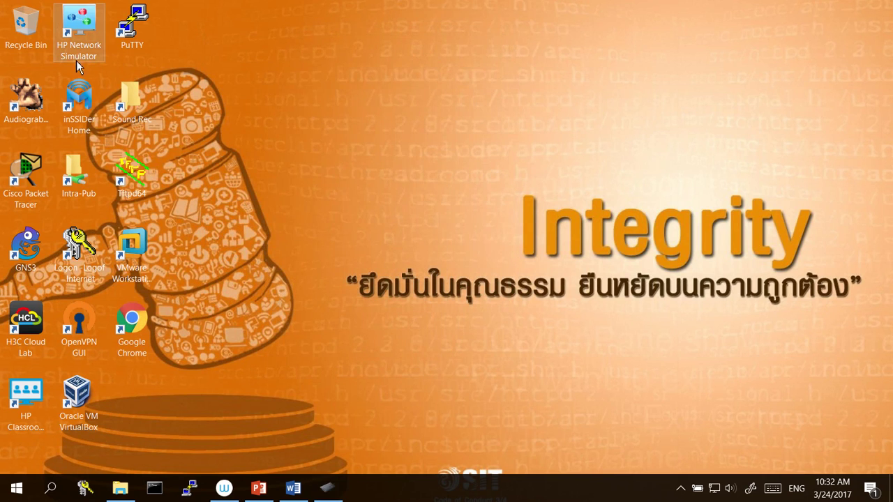
Step: Start the DHCP class in HP Classroom Manager and begin student registration requiring first name and student ID
{"action": "double_click", "coordinate": [19, 396]}
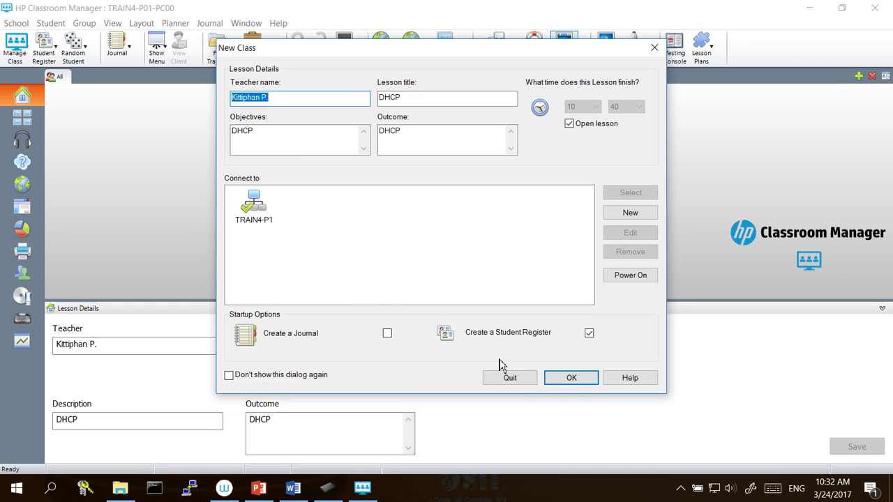
{"action": "left_click", "coordinate": [571, 378]}
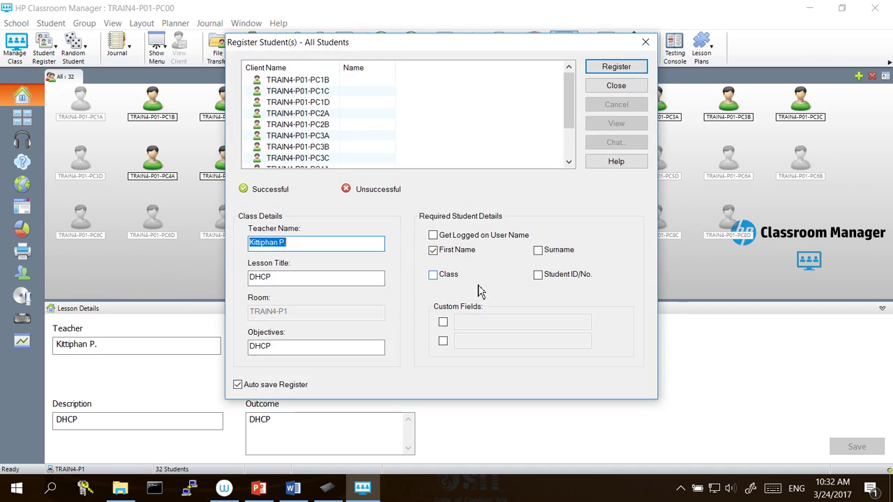
{"action": "left_click", "coordinate": [539, 276]}
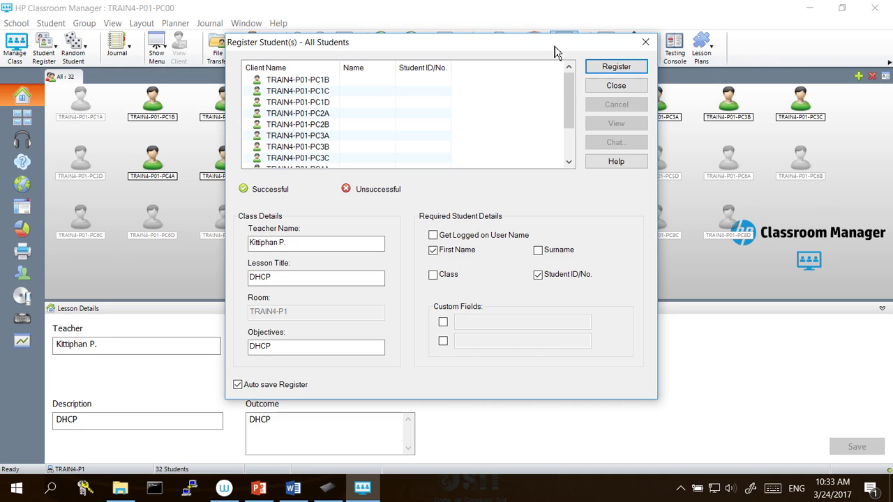
{"action": "left_click", "coordinate": [617, 70]}
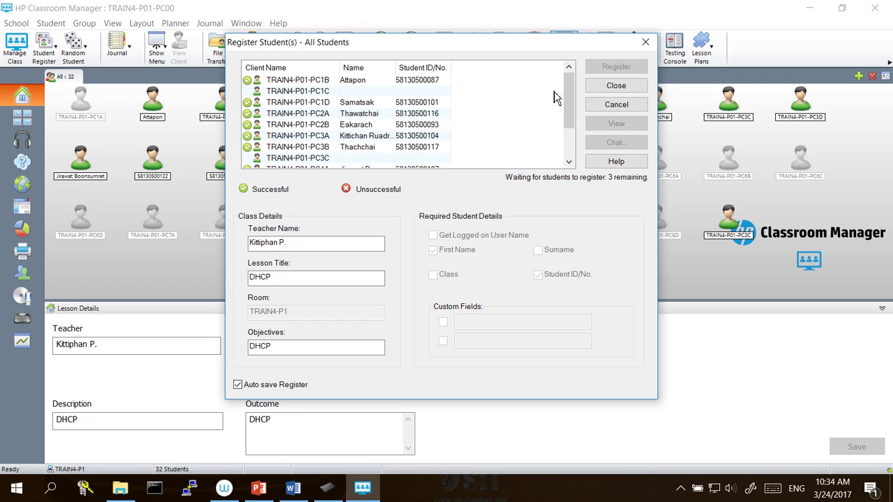
Step: Close the student registration and save the register as StudentRegRep205_DHCP04 in .csv format
{"action": "left_click", "coordinate": [616, 85]}
{"action": "left_click", "coordinate": [487, 173]}
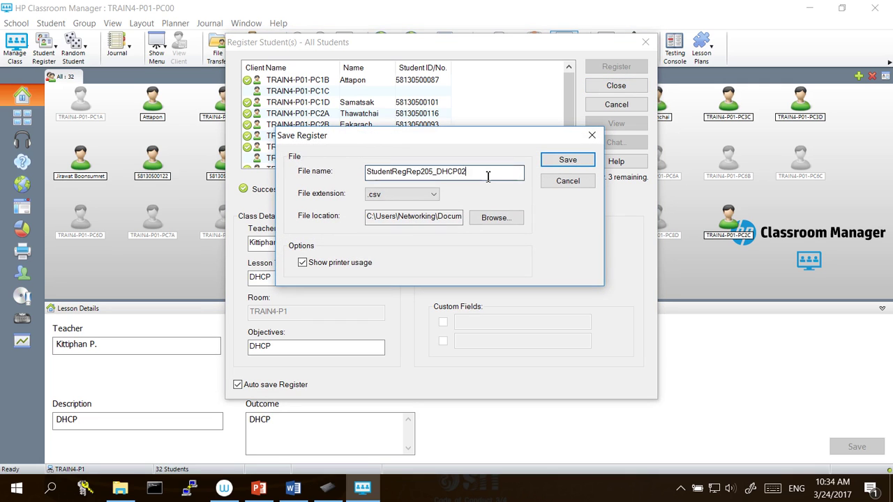
{"action": "key", "text": "BackSpace"}
{"action": "type", "text": "4"}
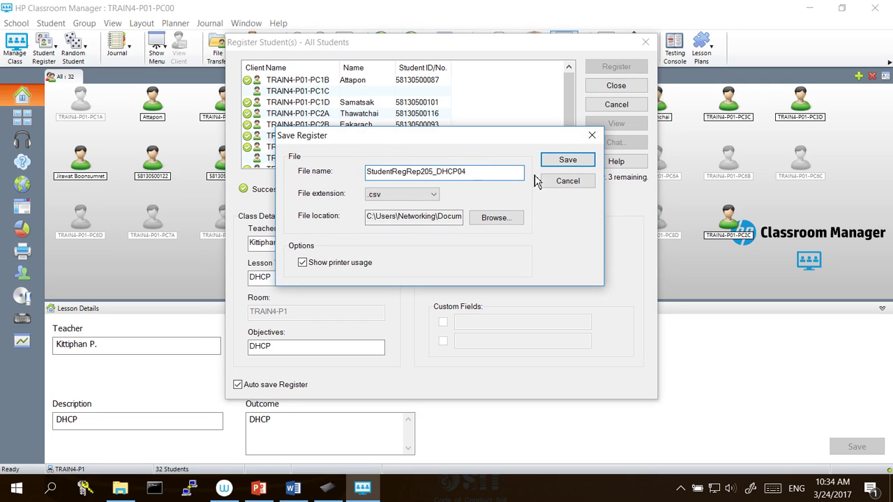
{"action": "left_click", "coordinate": [568, 161]}
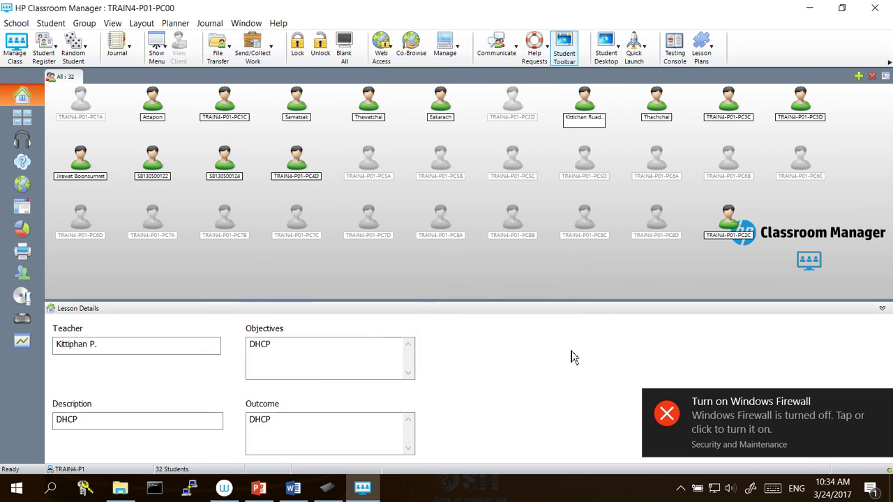
Step: Start showing the teacher's desktop to all connected students
{"action": "mouse_move", "coordinate": [865, 403]}
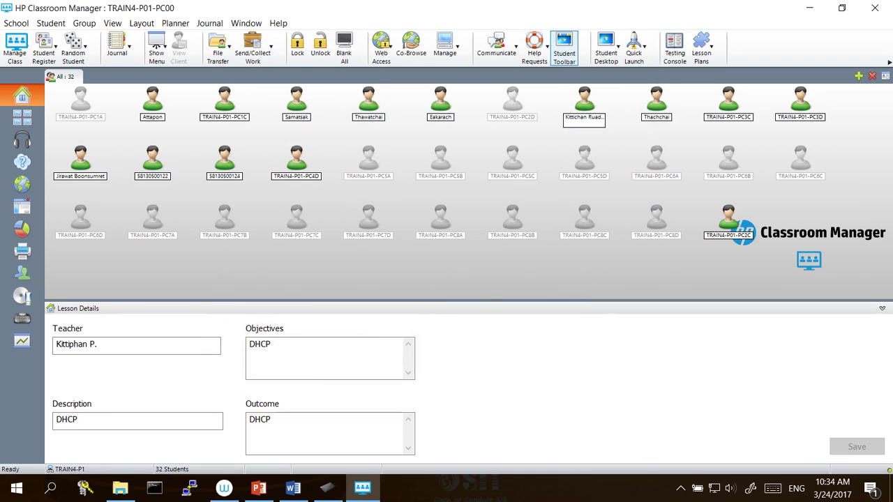
{"action": "left_click", "coordinate": [158, 46]}
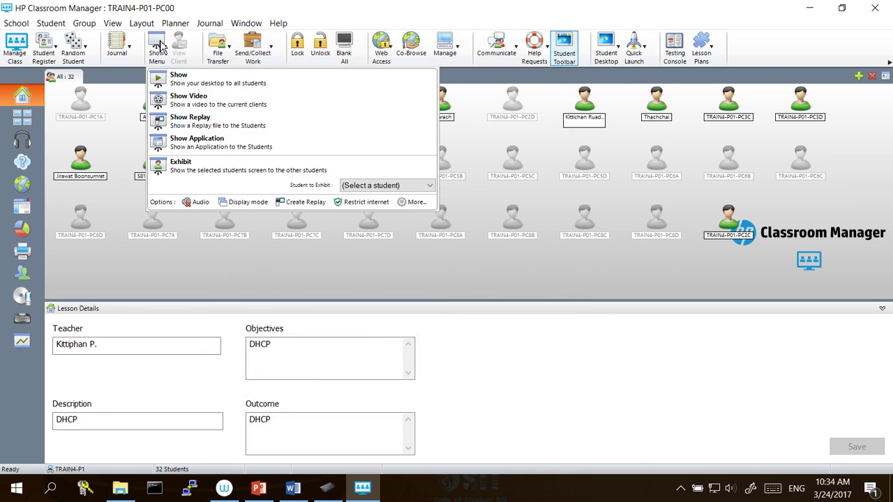
{"action": "left_click", "coordinate": [175, 77]}
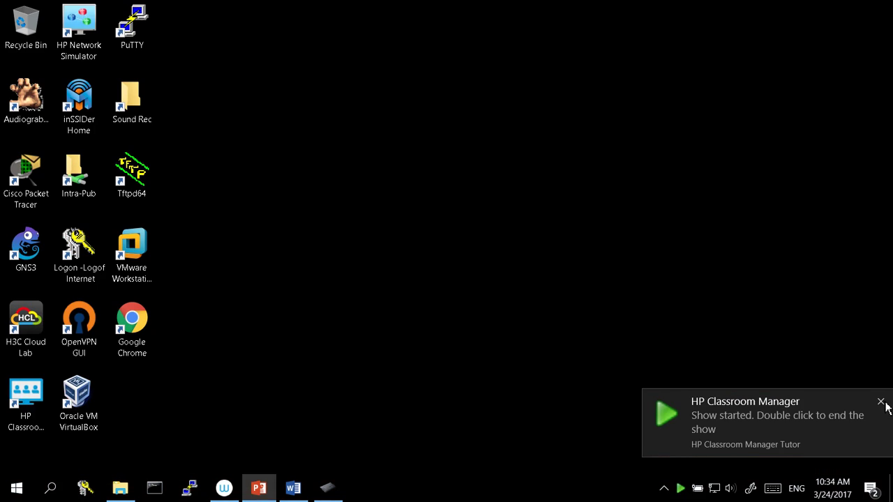
Step: Switch to PowerPoint and run the 205_401-DHCP presentation as a slide show from the title slide
{"action": "left_click", "coordinate": [265, 496]}
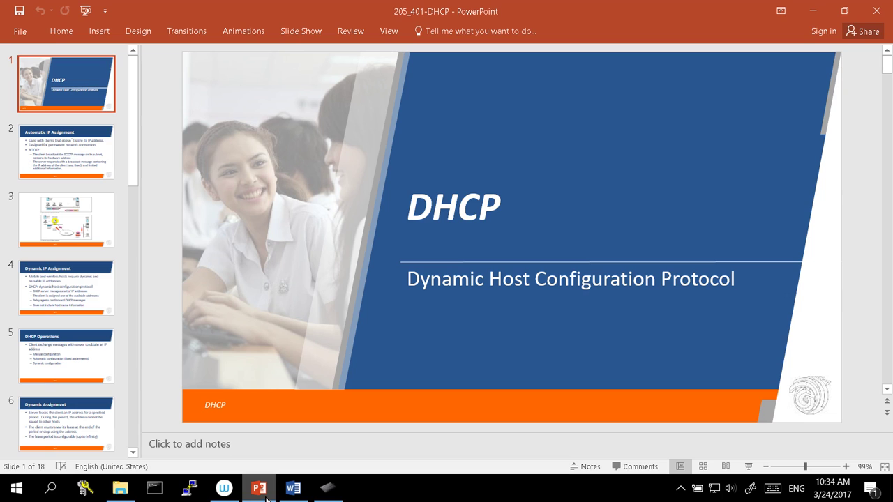
{"action": "left_click", "coordinate": [749, 466]}
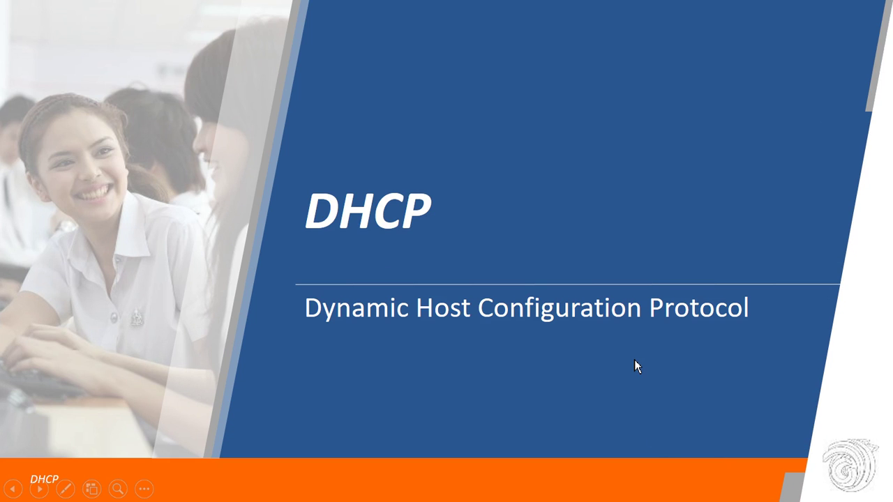